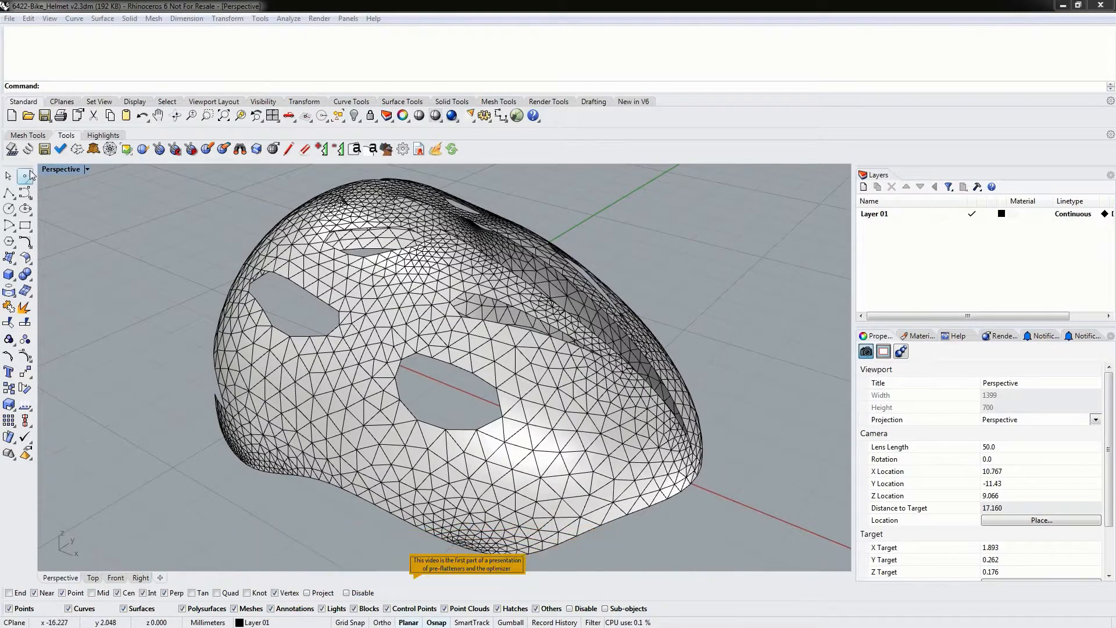
# - Flatten both halves of the bike helmet mesh with the ExactFlat Flatten command
pyautogui.click(12, 149)
pyautogui.click(262, 382)
pyautogui.click(408, 441)
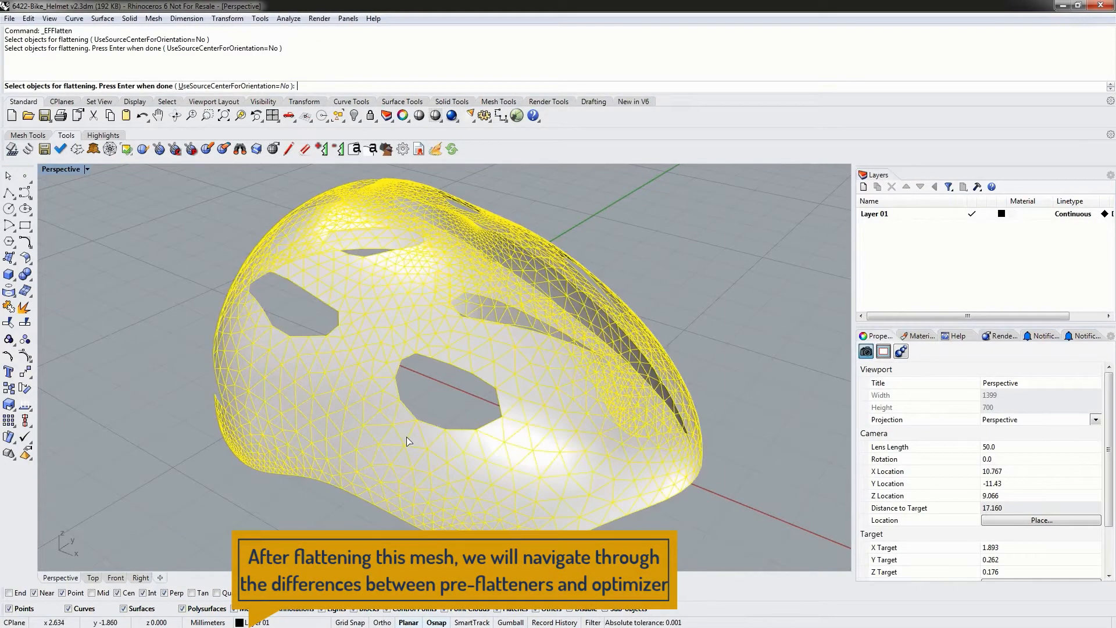
pyautogui.press('Return')
pyautogui.moveTo(409, 441); pyautogui.dragTo(325, 465, button='right')
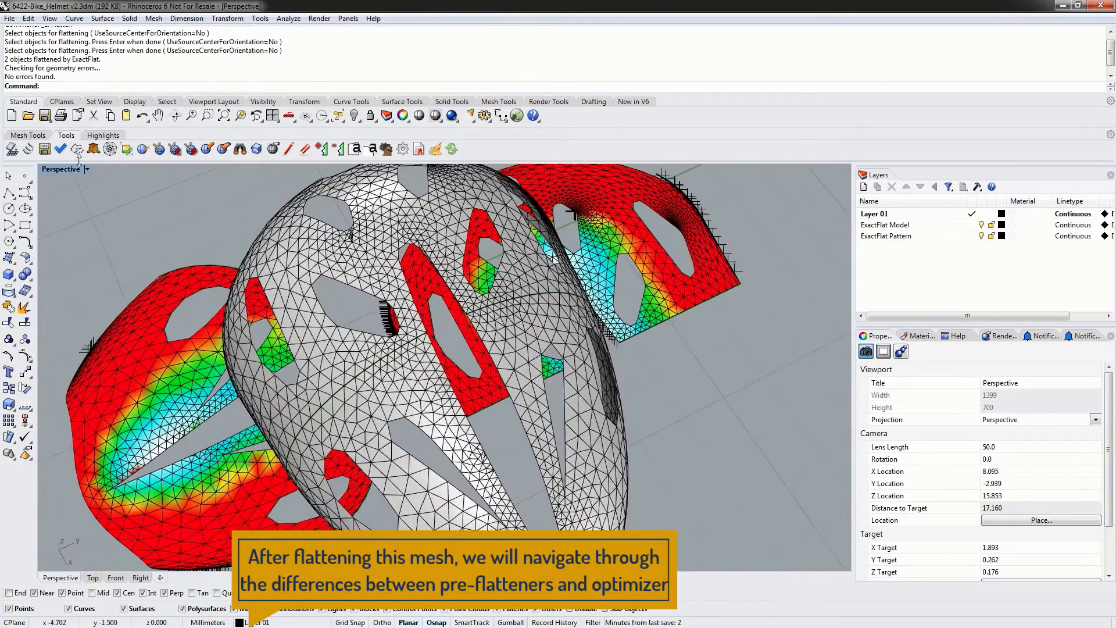
# - Maximize the Top view and set its display mode to Shaded, showing the helmet and its flat patterns
pyautogui.doubleClick(55, 171)
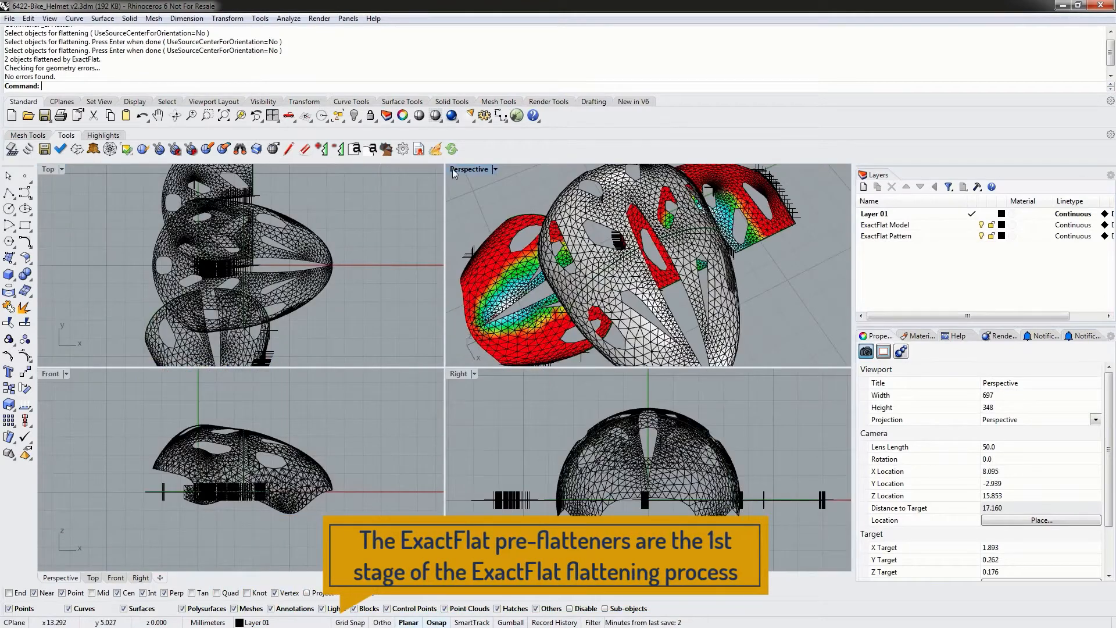
pyautogui.click(49, 175)
pyautogui.doubleClick(49, 169)
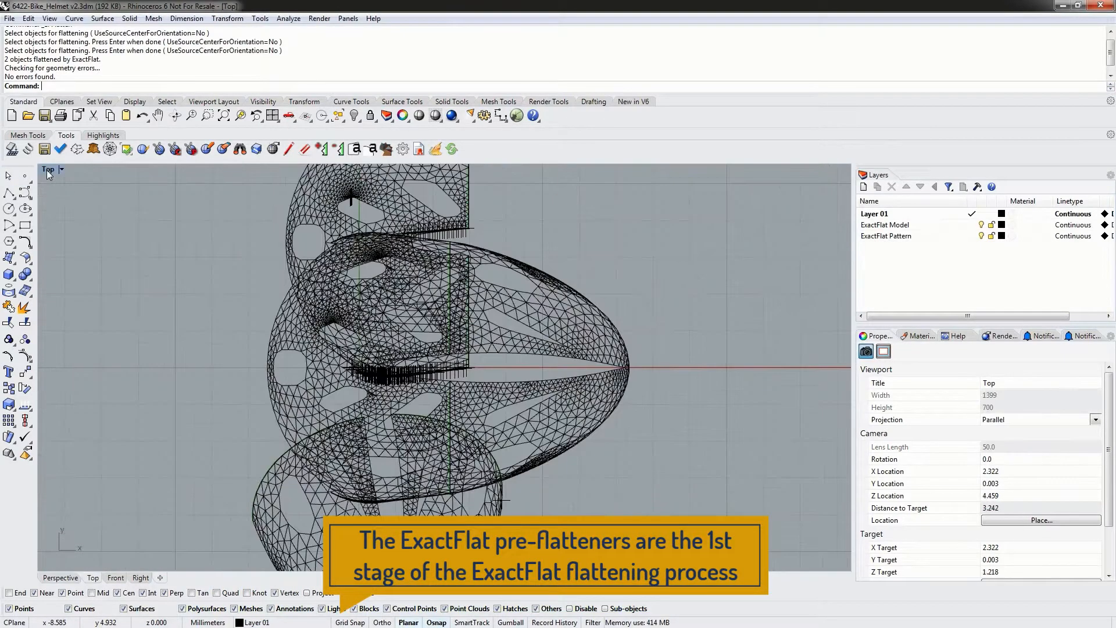
pyautogui.click(49, 169)
pyautogui.click(66, 213)
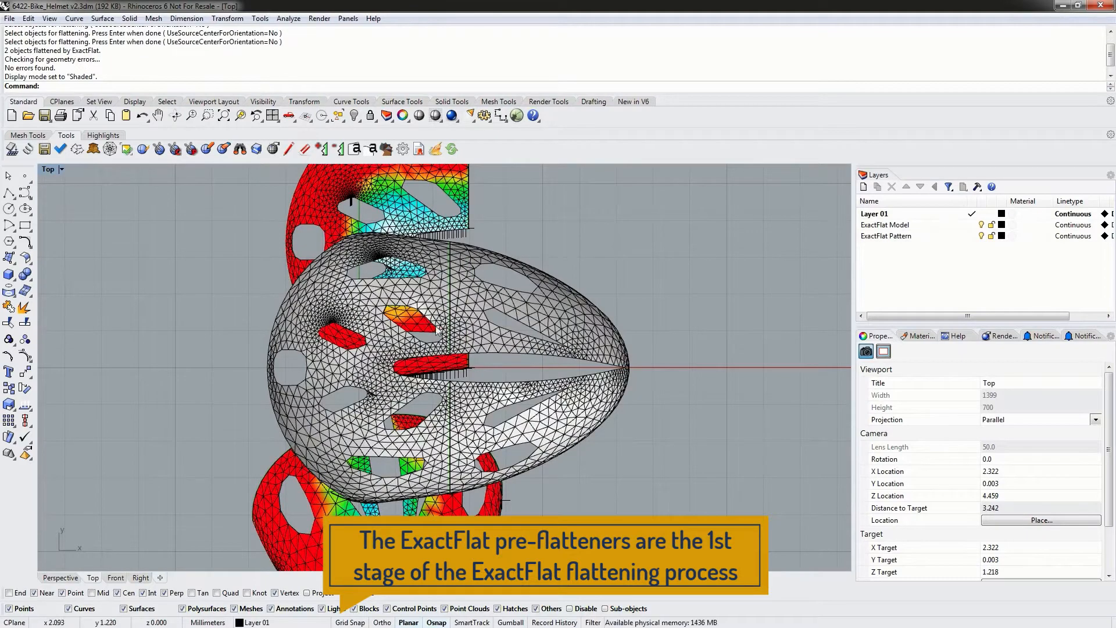
pyautogui.scroll(-4, 430, 314)
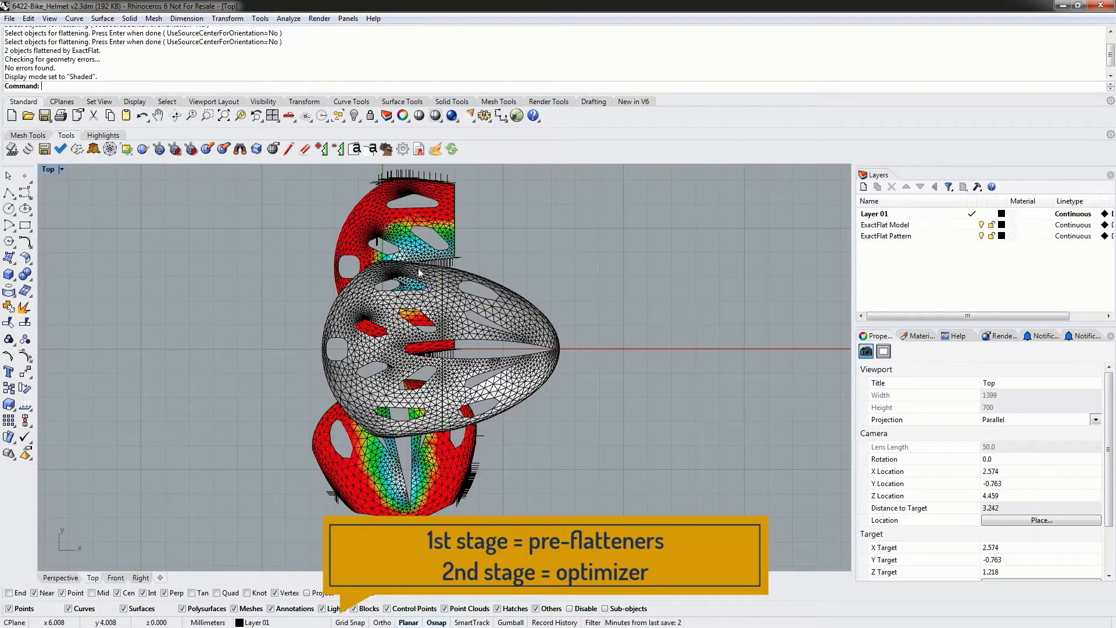
# - Make ExactFlat Pattern the current layer and hide the ExactFlat Model and Layer 01 layers
pyautogui.click(973, 236)
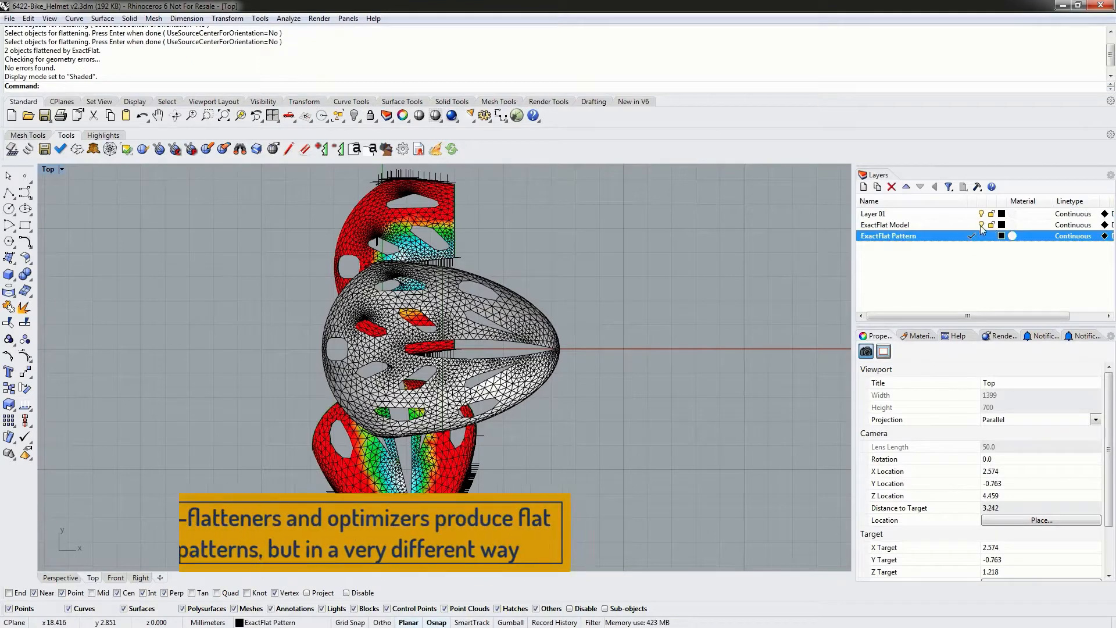
pyautogui.click(981, 225)
pyautogui.click(981, 214)
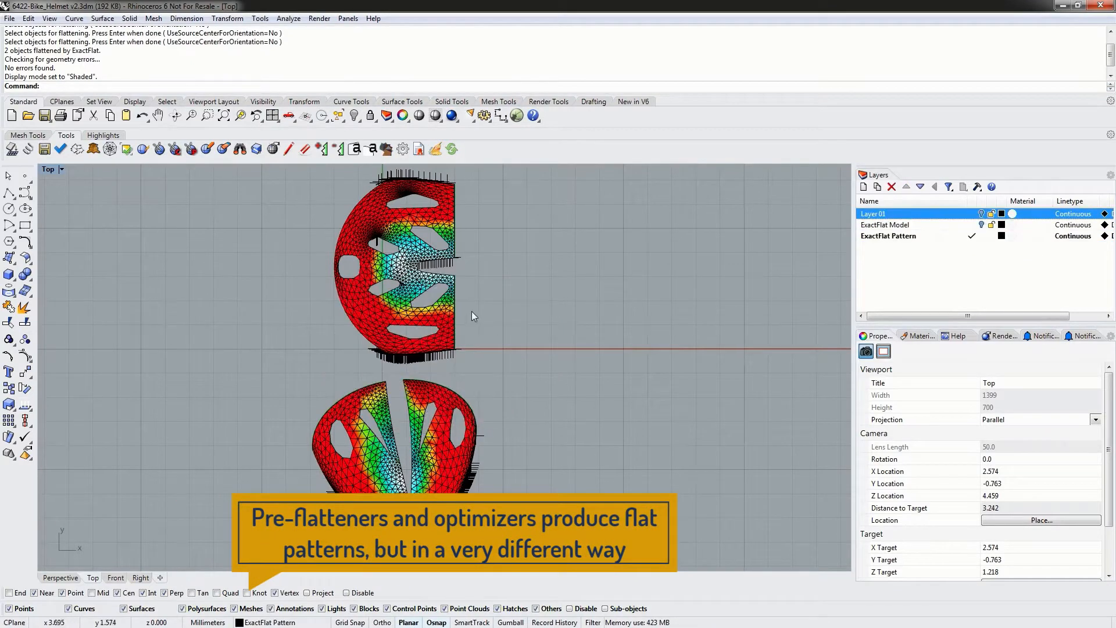
pyautogui.moveTo(432, 257); pyautogui.dragTo(404, 279, button='right')
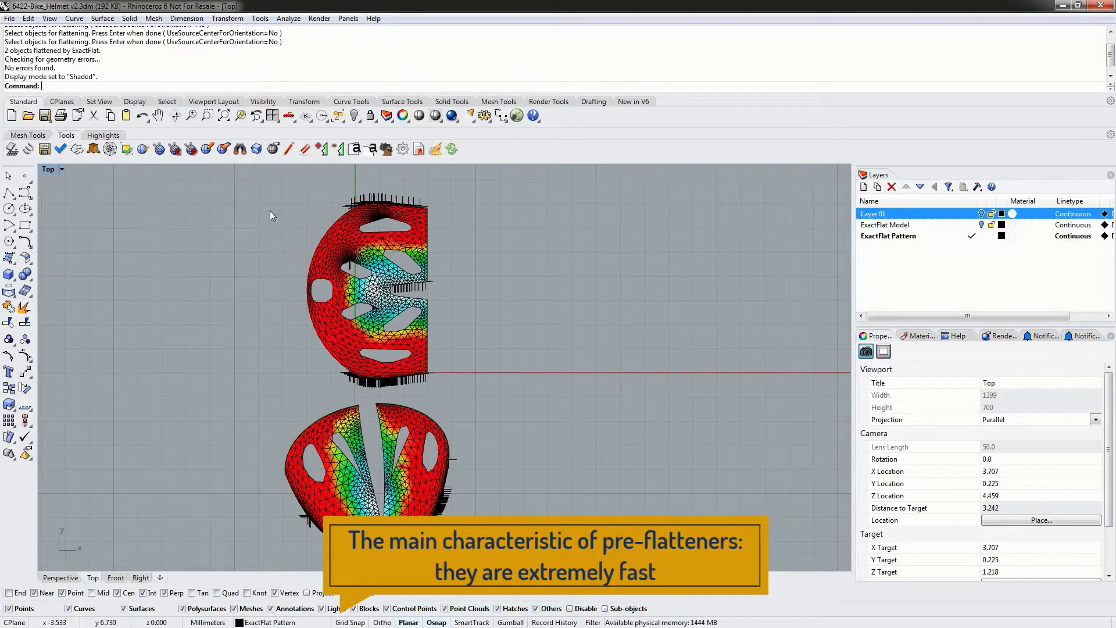
# - Re-flatten both helmet pattern pieces with the Fracture pre-flattener
pyautogui.click(77, 149)
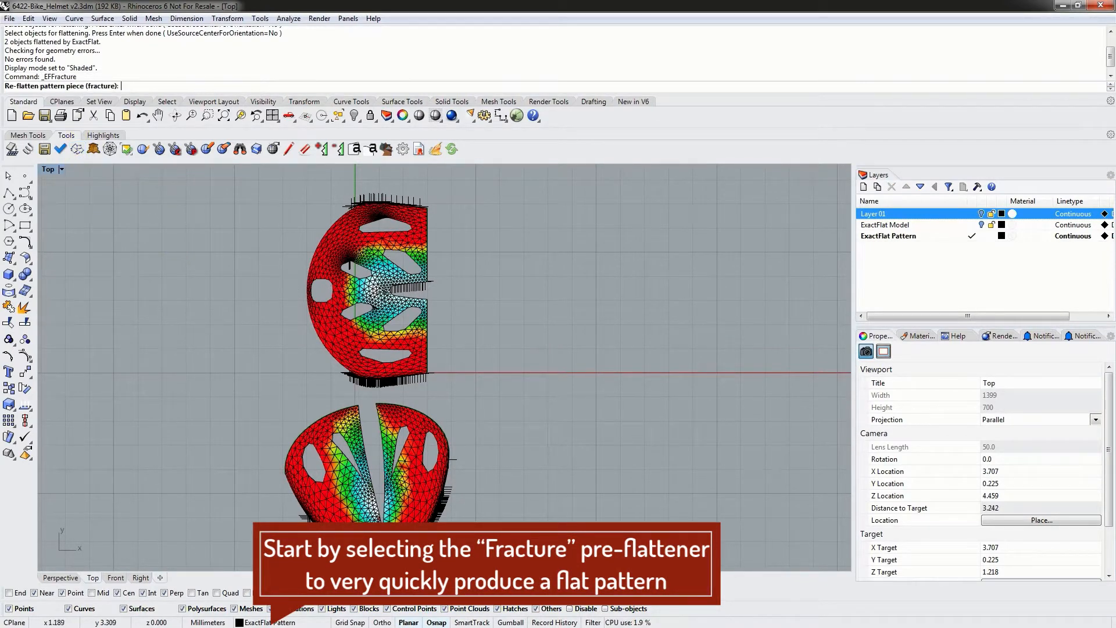
pyautogui.click(383, 292)
pyautogui.scroll(-3, 404, 337)
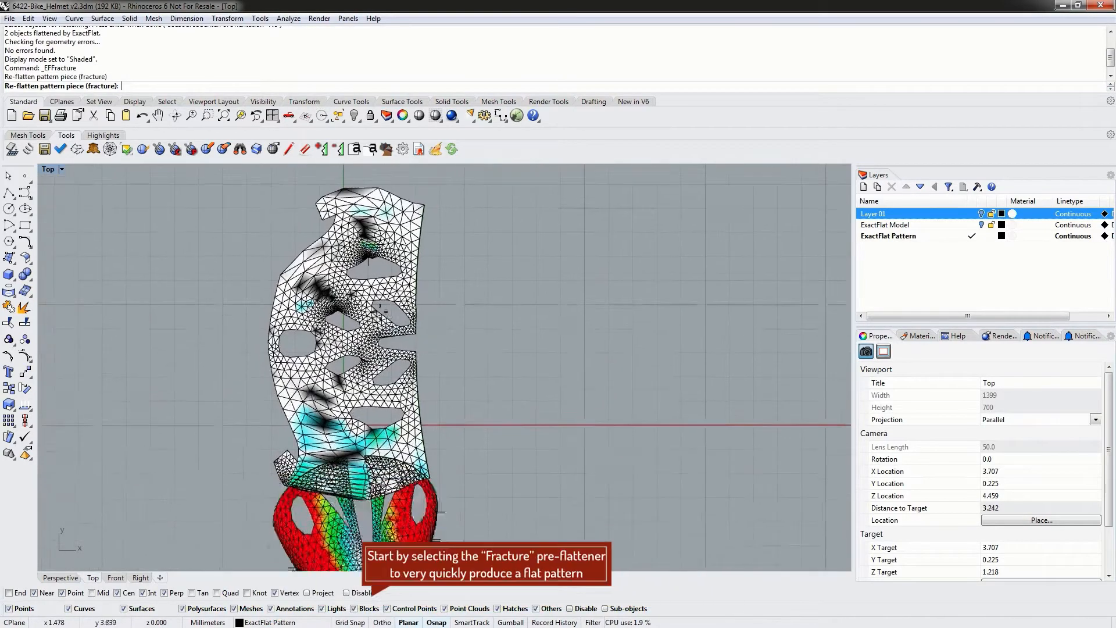
pyautogui.moveTo(405, 338); pyautogui.dragTo(398, 297, button='right')
pyautogui.click(375, 385)
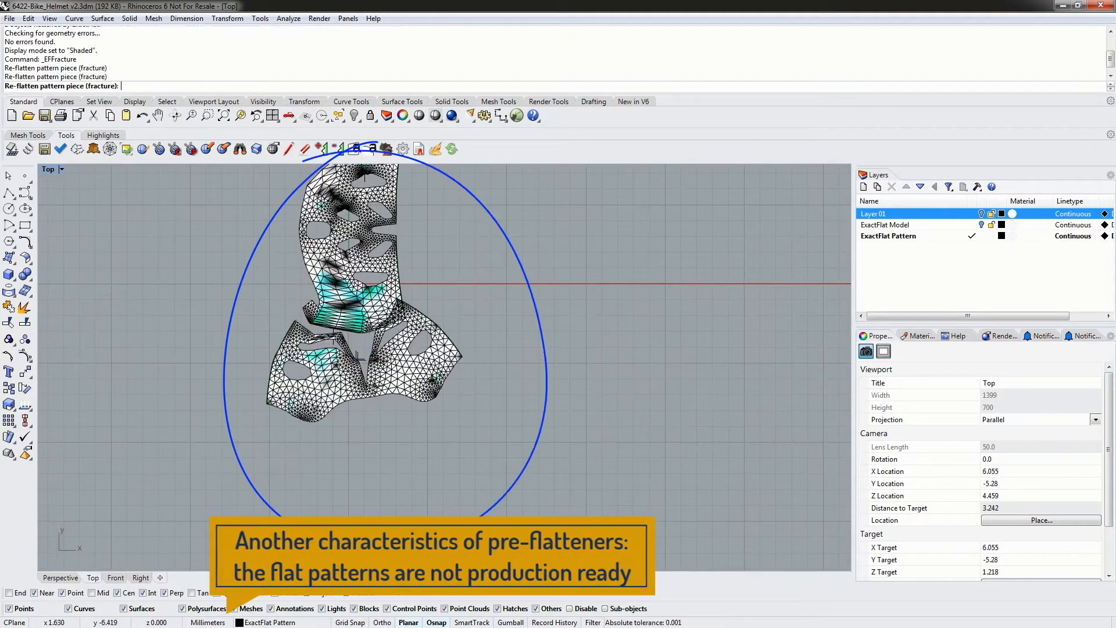
pyautogui.press('Return')
# - Move the lower pattern piece down and to the right, clear of the upper piece
pyautogui.click(387, 376)
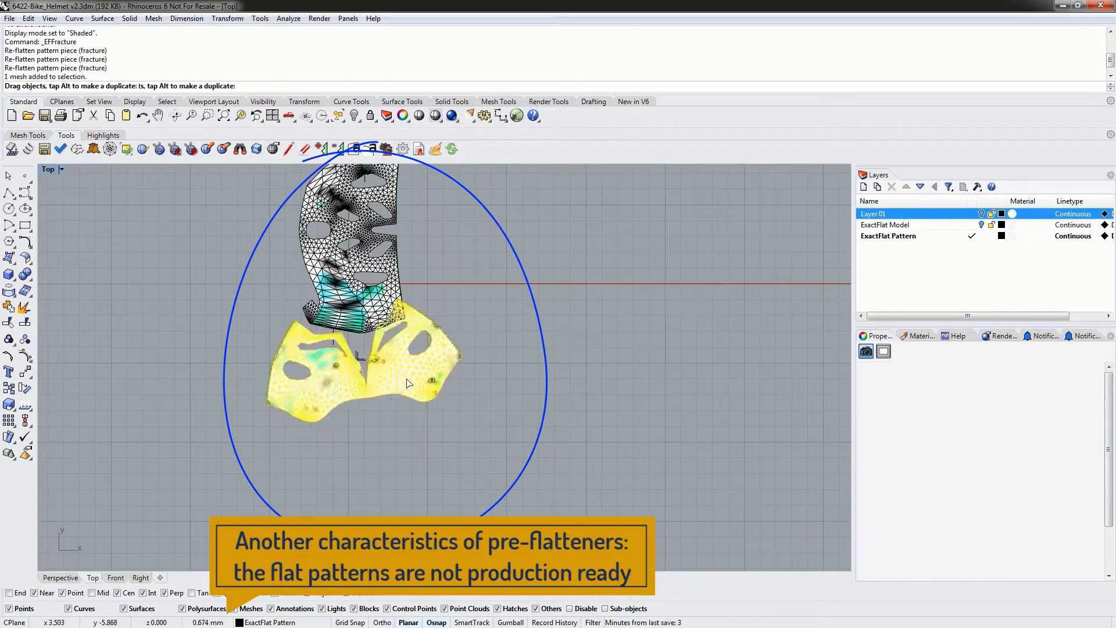
pyautogui.moveTo(386, 376); pyautogui.dragTo(433, 422)
pyautogui.click(480, 284)
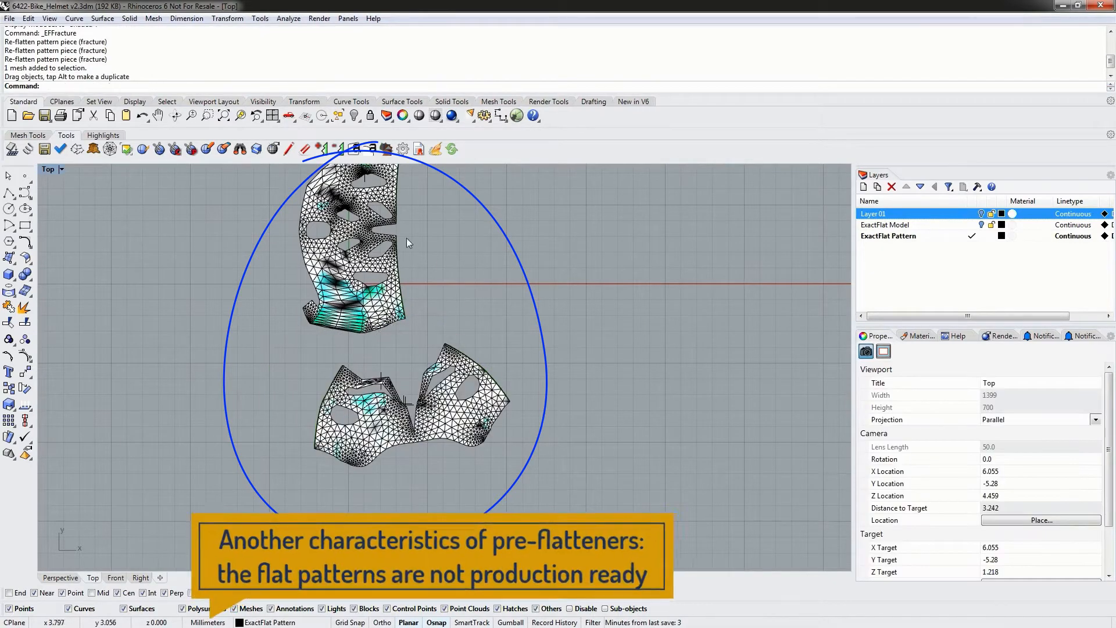
pyautogui.moveTo(431, 229); pyautogui.dragTo(410, 303, button='right')
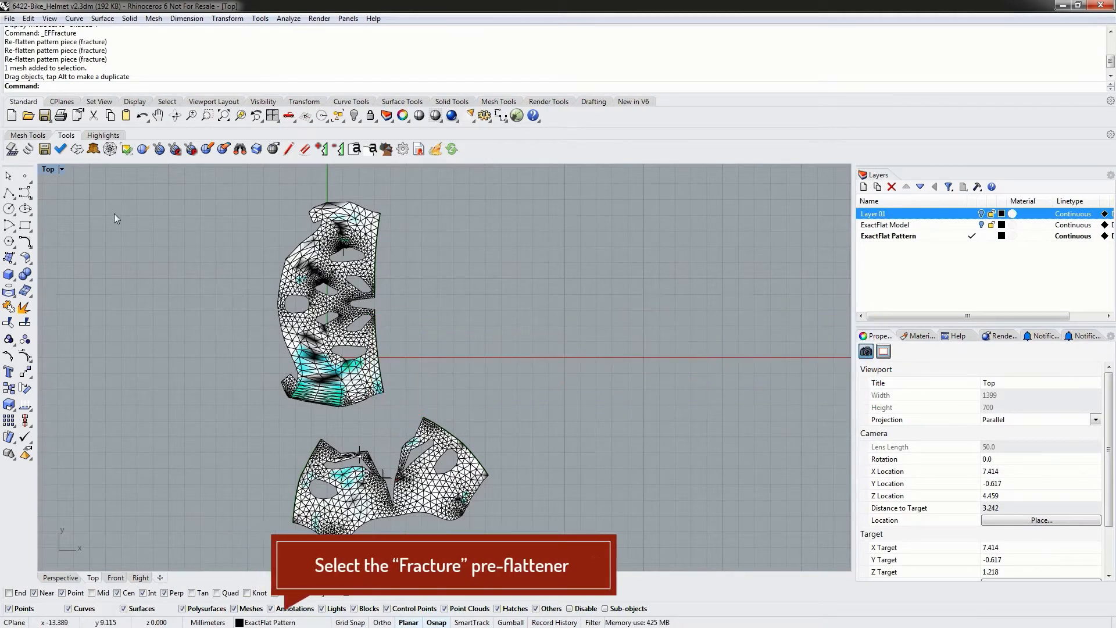
# - Re-flatten the upper pattern piece with Fracture several times, picking a different point on the mesh each time
pyautogui.click(76, 149)
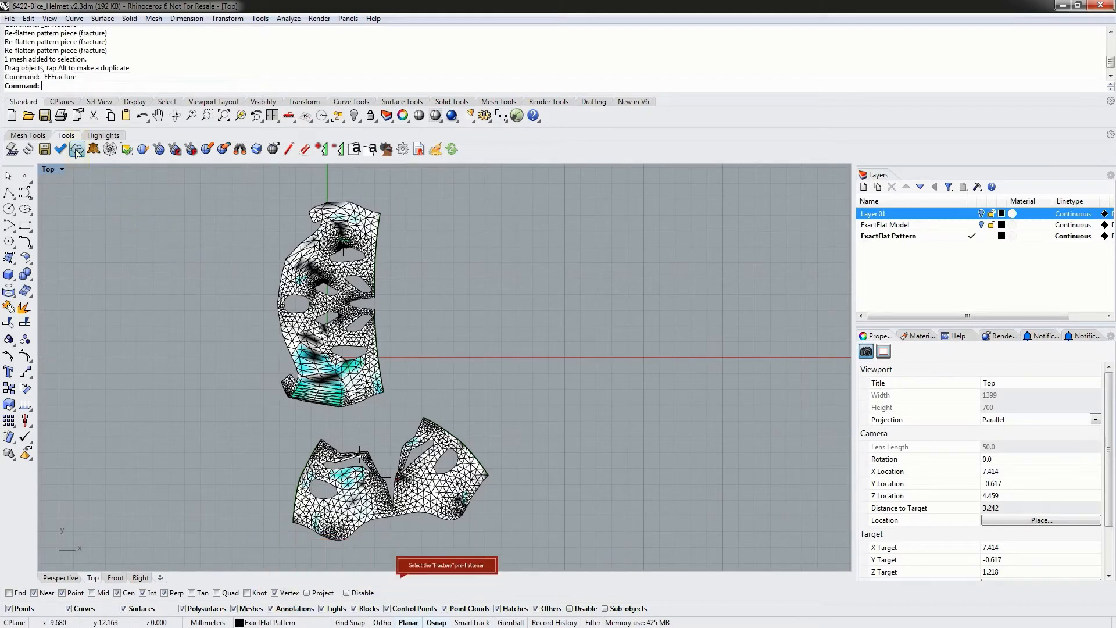
pyautogui.click(328, 251)
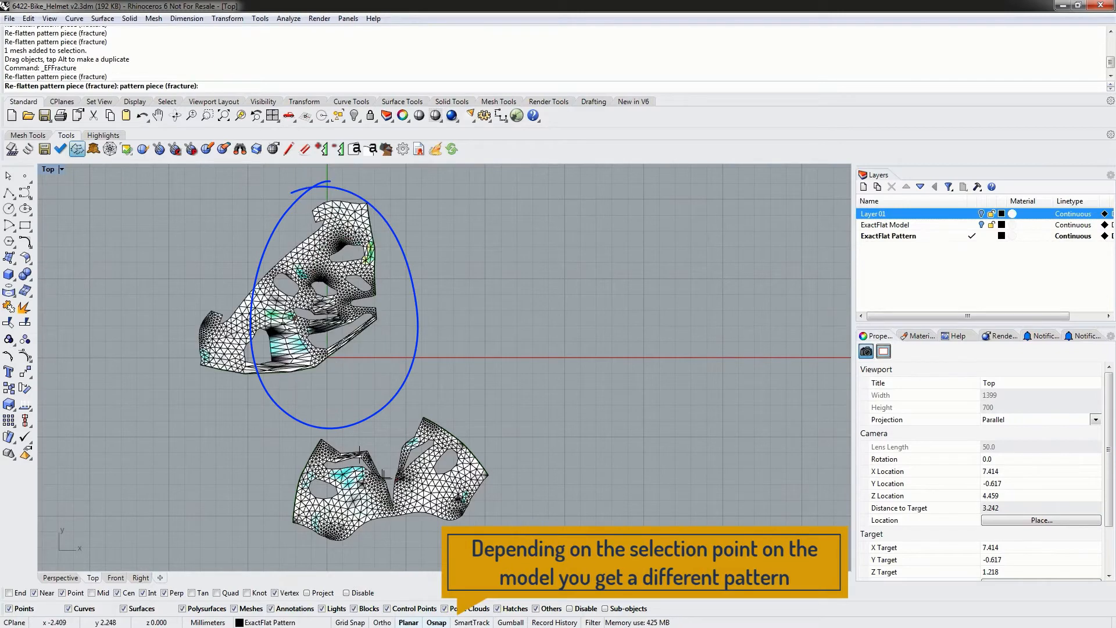
pyautogui.click(282, 358)
pyautogui.click(286, 305)
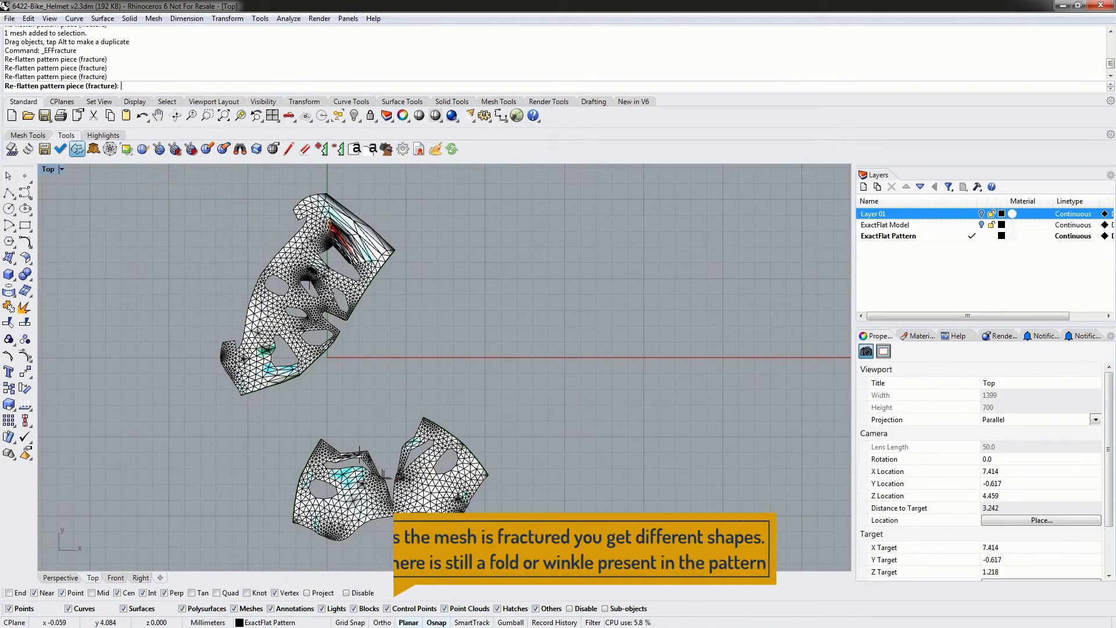
pyautogui.press('Return')
# - Turn off the mesh edge and stress highlights to inspect the folds in the upper pattern piece
pyautogui.scroll(10, 283, 280)
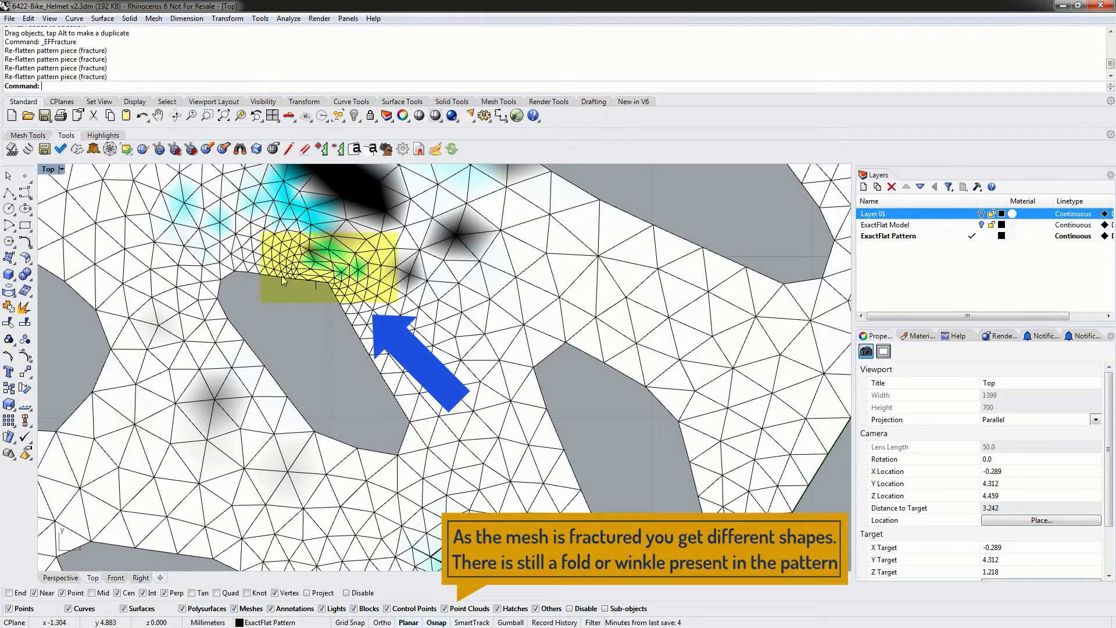
pyautogui.click(100, 136)
pyautogui.click(29, 149)
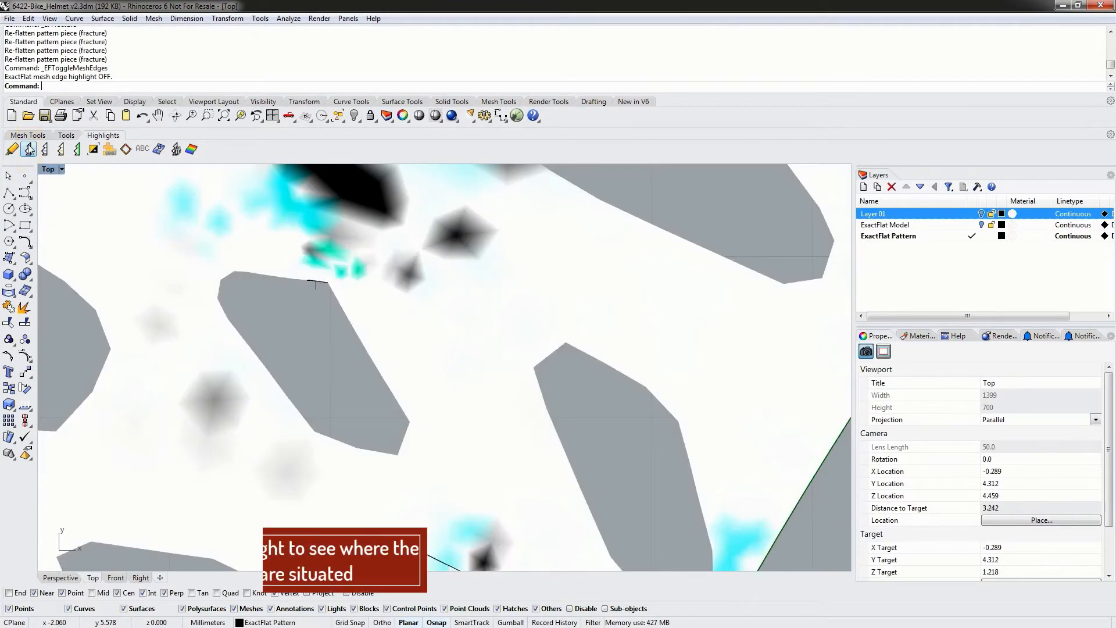
pyautogui.click(191, 149)
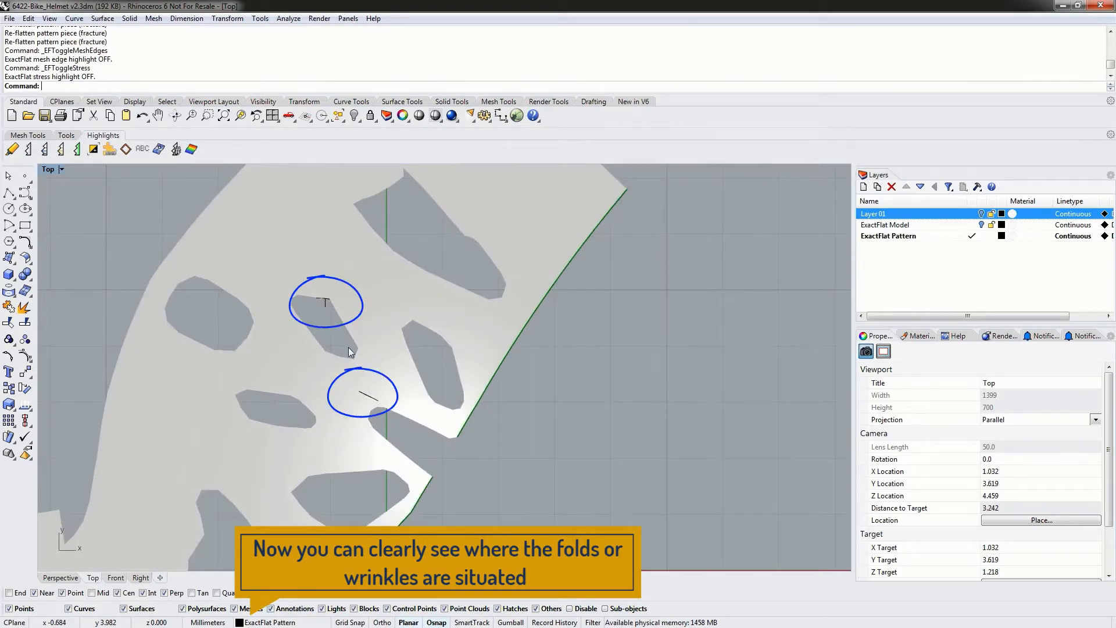
pyautogui.scroll(-8, 348, 347)
pyautogui.moveTo(363, 285); pyautogui.dragTo(394, 312, button='right')
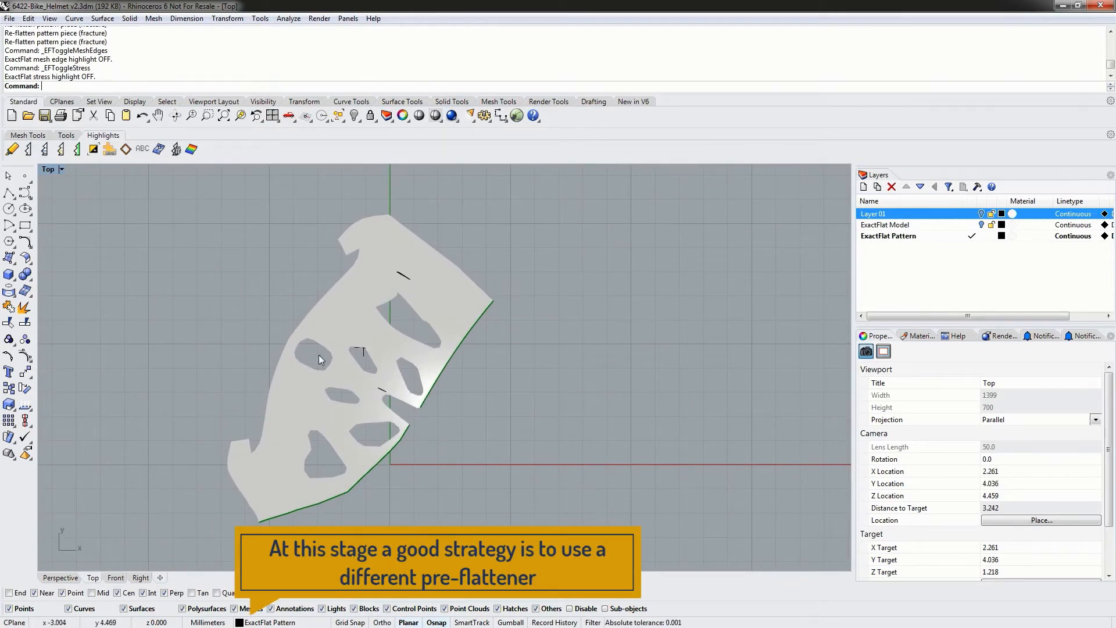
# - Apply the Pelt pre-flattener to the upper pattern piece and correct its flipped triangles to remove the folds
pyautogui.click(71, 137)
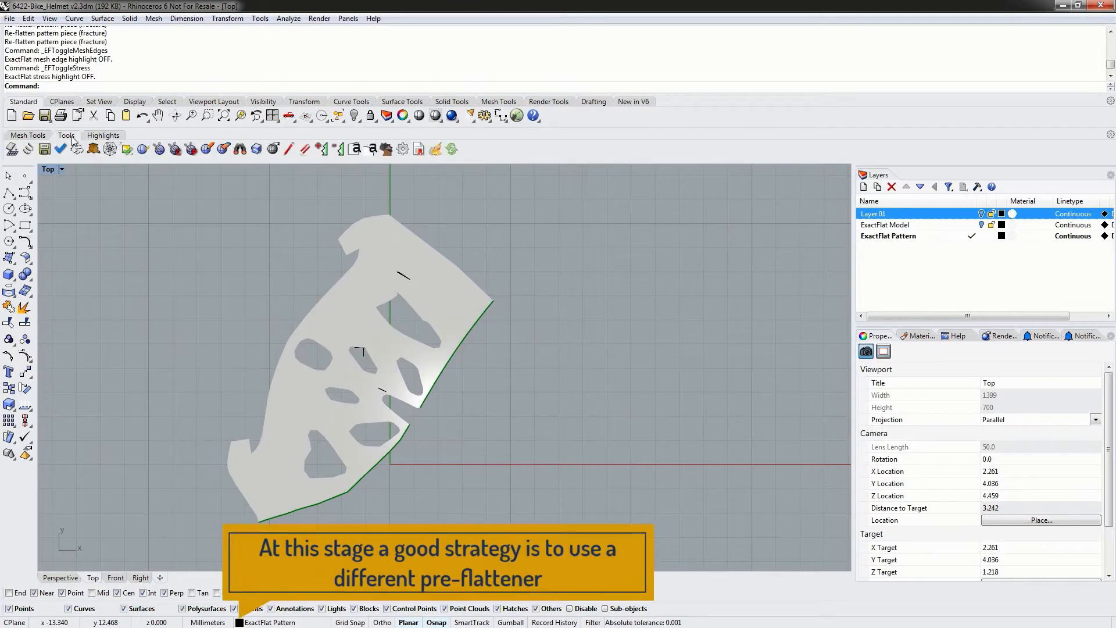
pyautogui.click(94, 149)
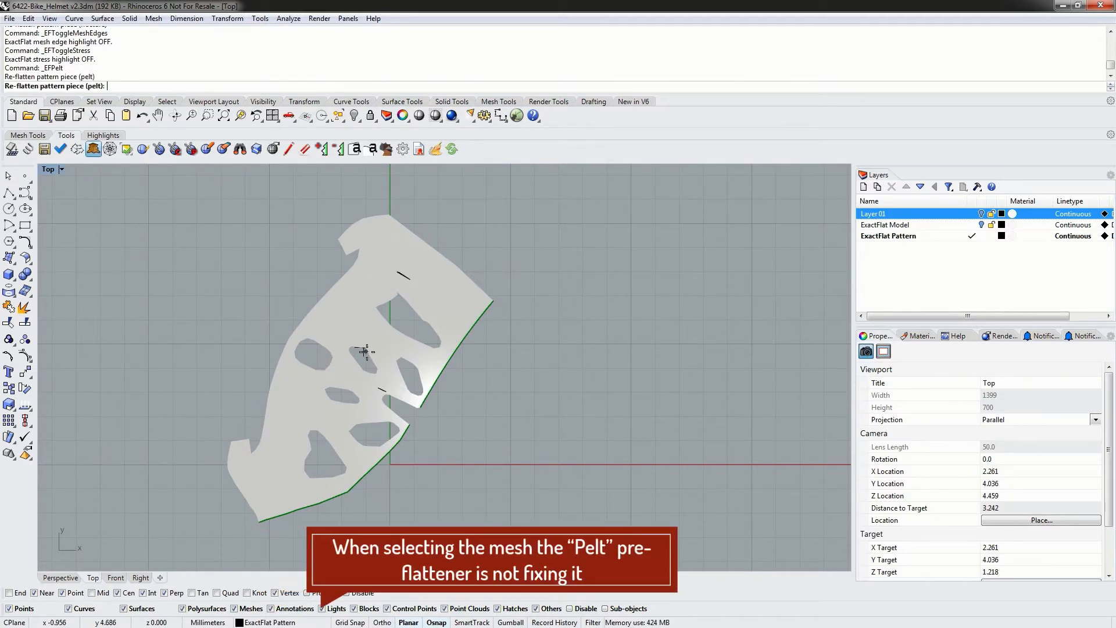
pyautogui.click(364, 377)
pyautogui.press('Escape')
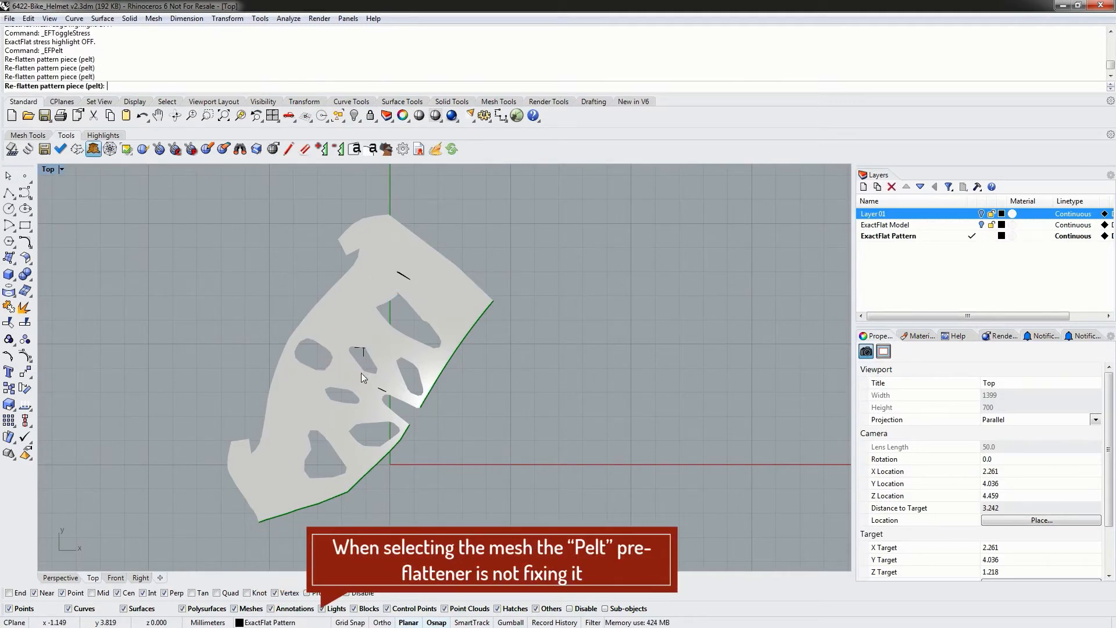
pyautogui.click(127, 150)
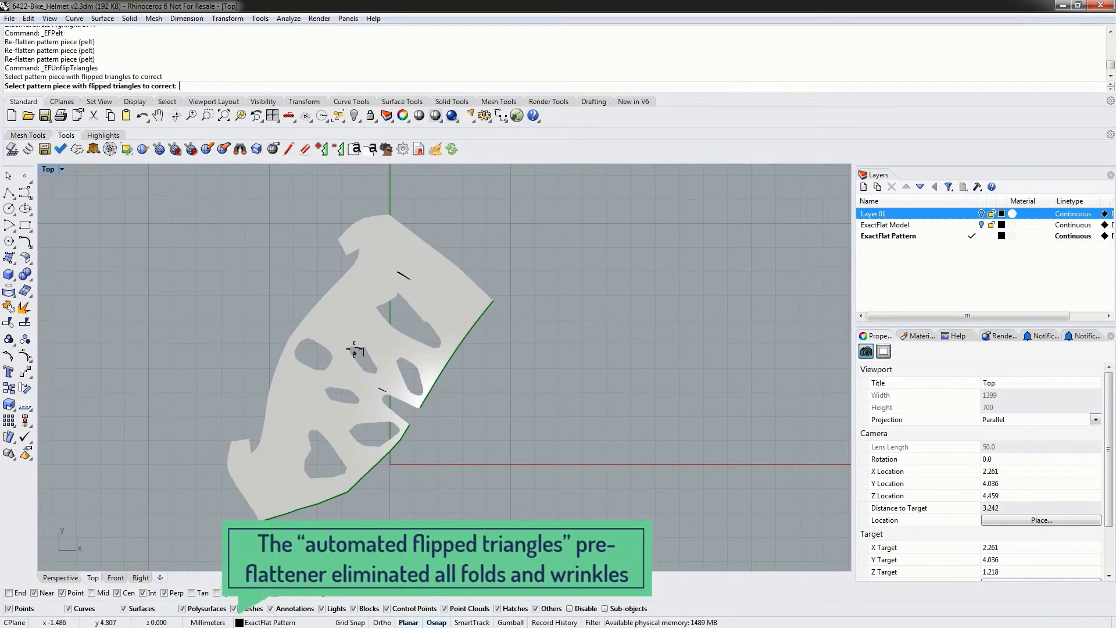
pyautogui.click(351, 317)
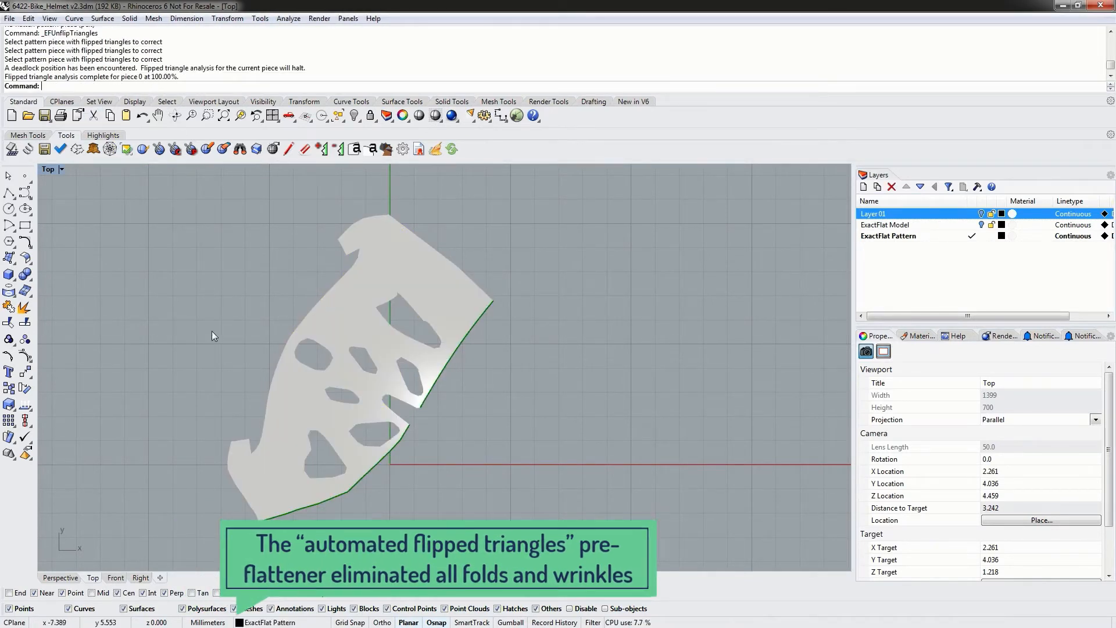
# - Re-flatten the lower pattern piece with the Pelt pre-flattener
pyautogui.moveTo(466, 391); pyautogui.dragTo(476, 224, button='right')
pyautogui.scroll(-2, 465, 360)
pyautogui.scroll(-2, 465, 361)
pyautogui.moveTo(491, 426); pyautogui.dragTo(414, 408, button='right')
pyautogui.moveTo(379, 312); pyautogui.dragTo(347, 358, button='right')
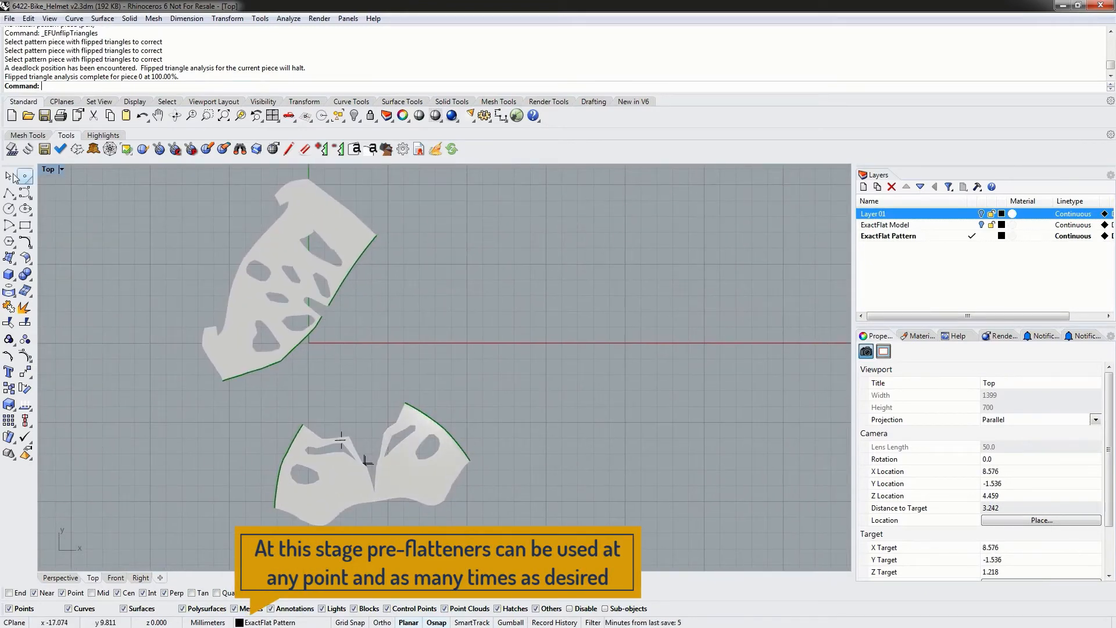
pyautogui.click(94, 149)
pyautogui.click(354, 480)
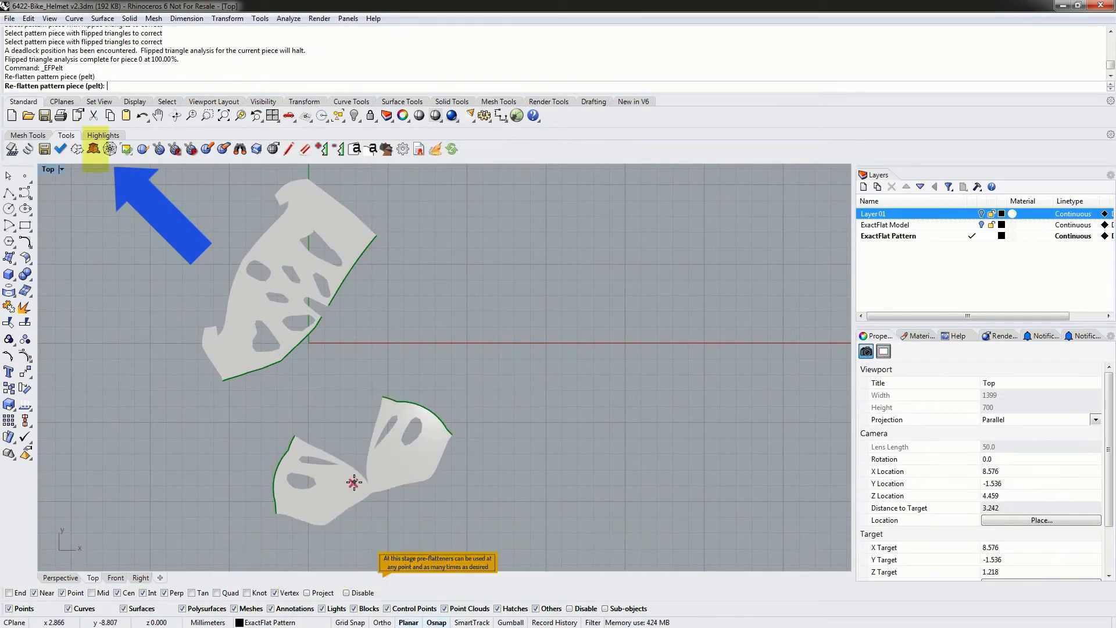
pyautogui.press('Return')
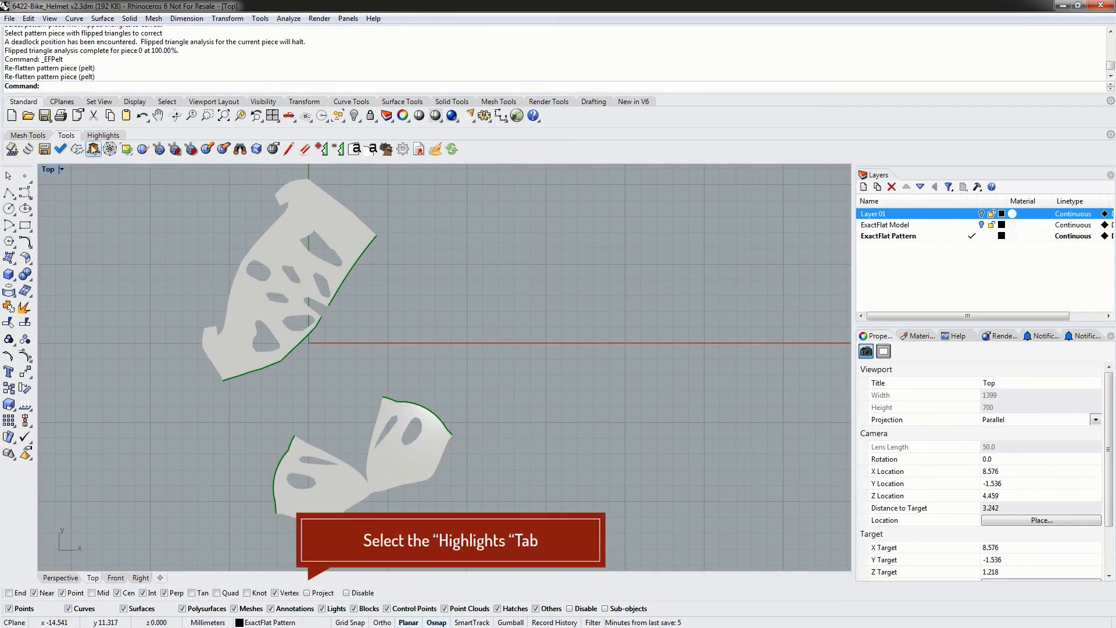
# - Turn the mesh edge and stress highlights back on to show the strain on both flat patterns
pyautogui.click(106, 136)
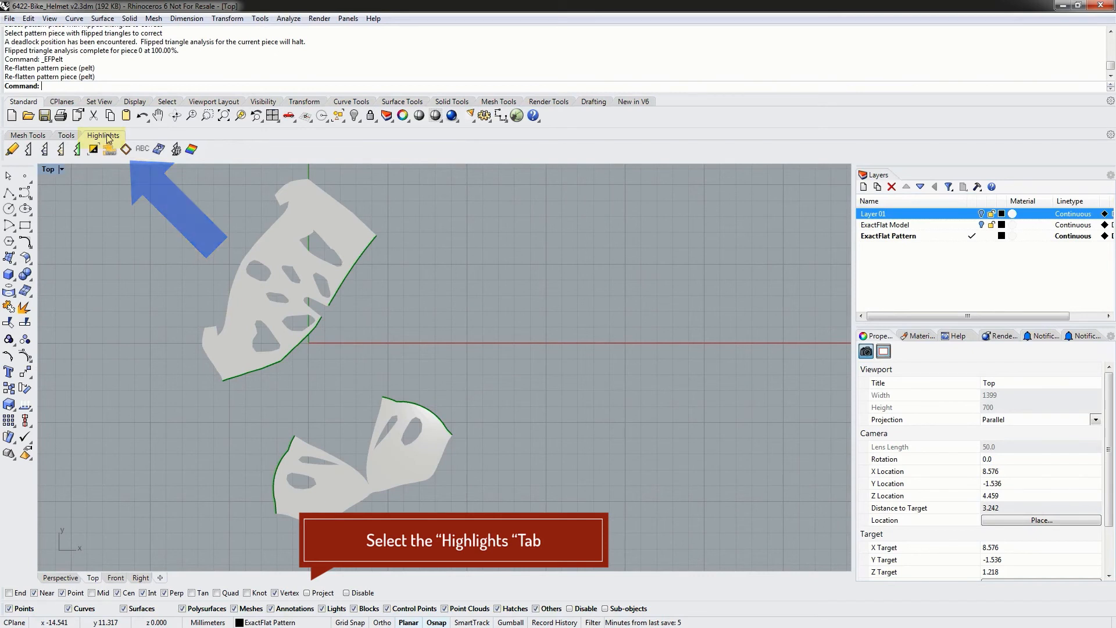
pyautogui.click(29, 150)
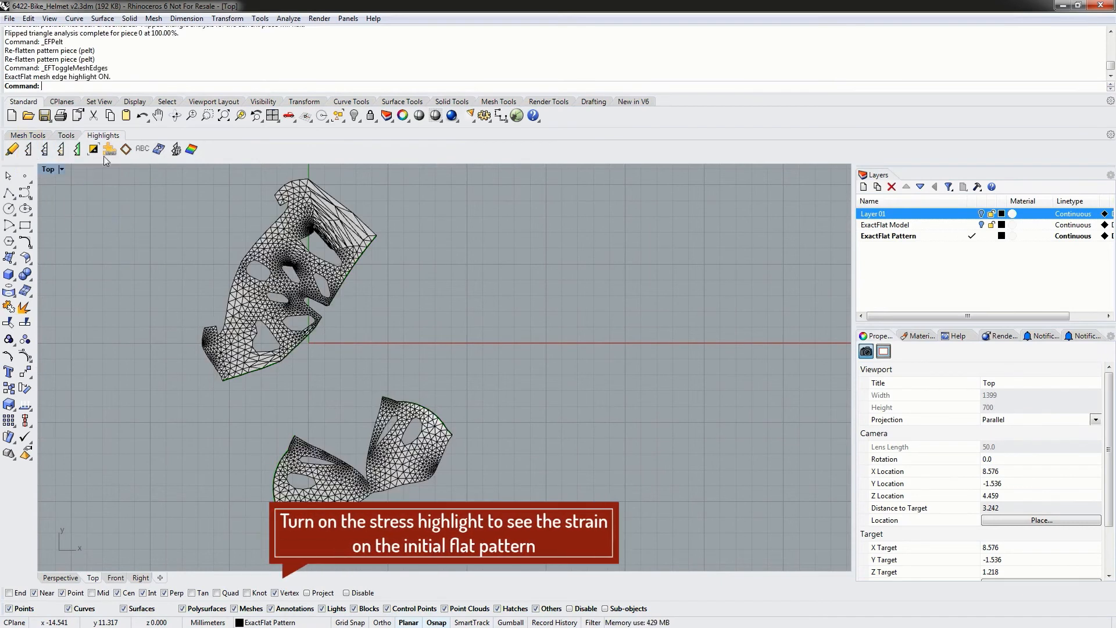
pyautogui.click(191, 153)
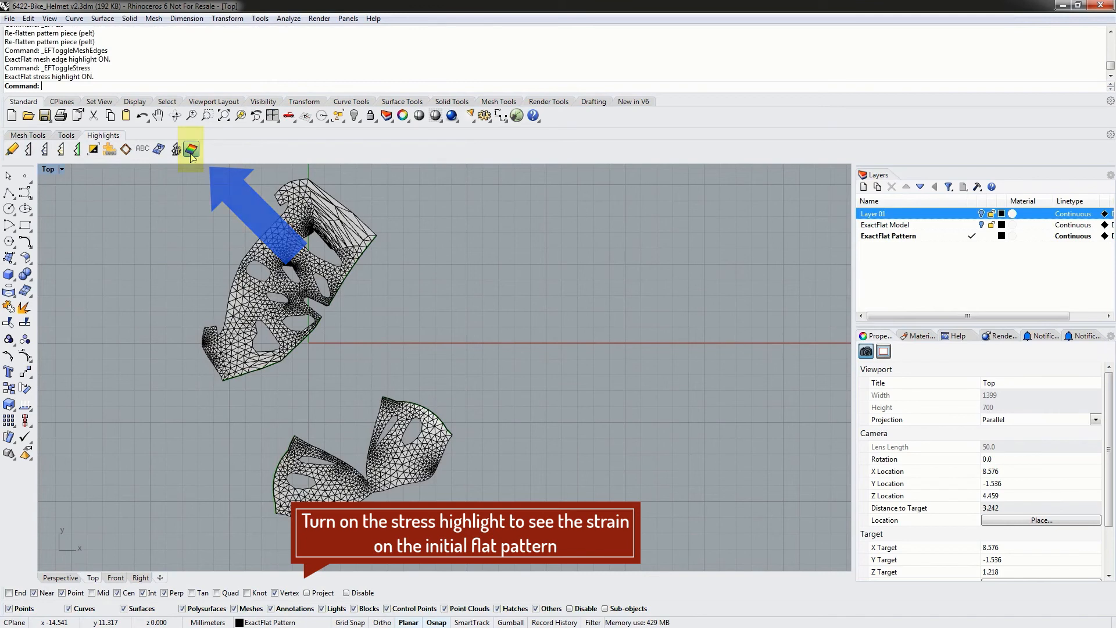
pyautogui.moveTo(213, 232); pyautogui.dragTo(264, 259, button='right')
pyautogui.click(66, 136)
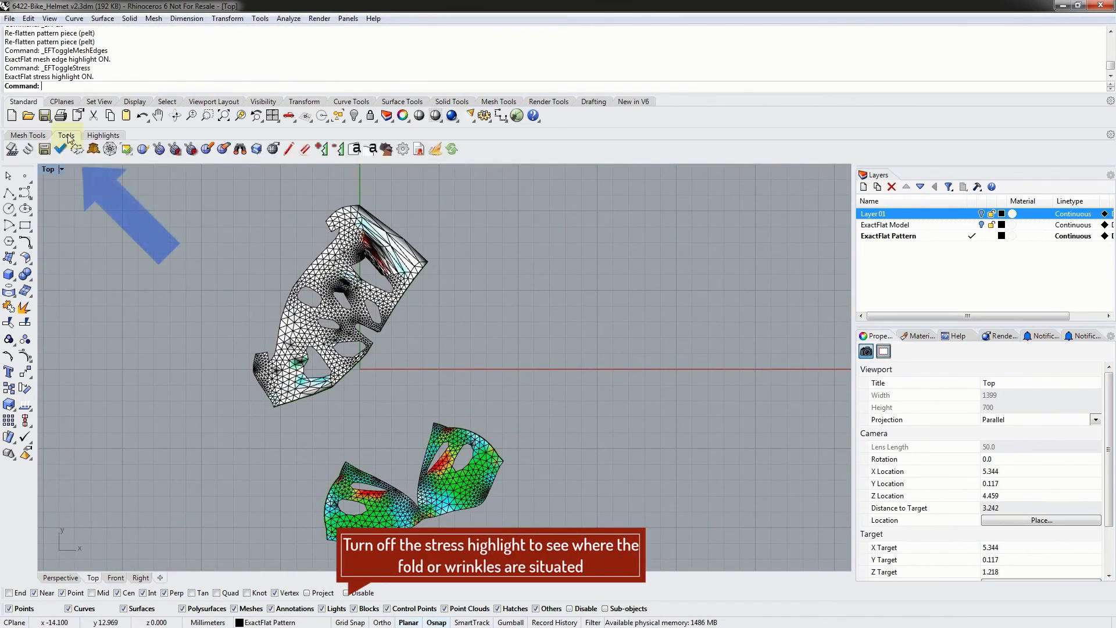